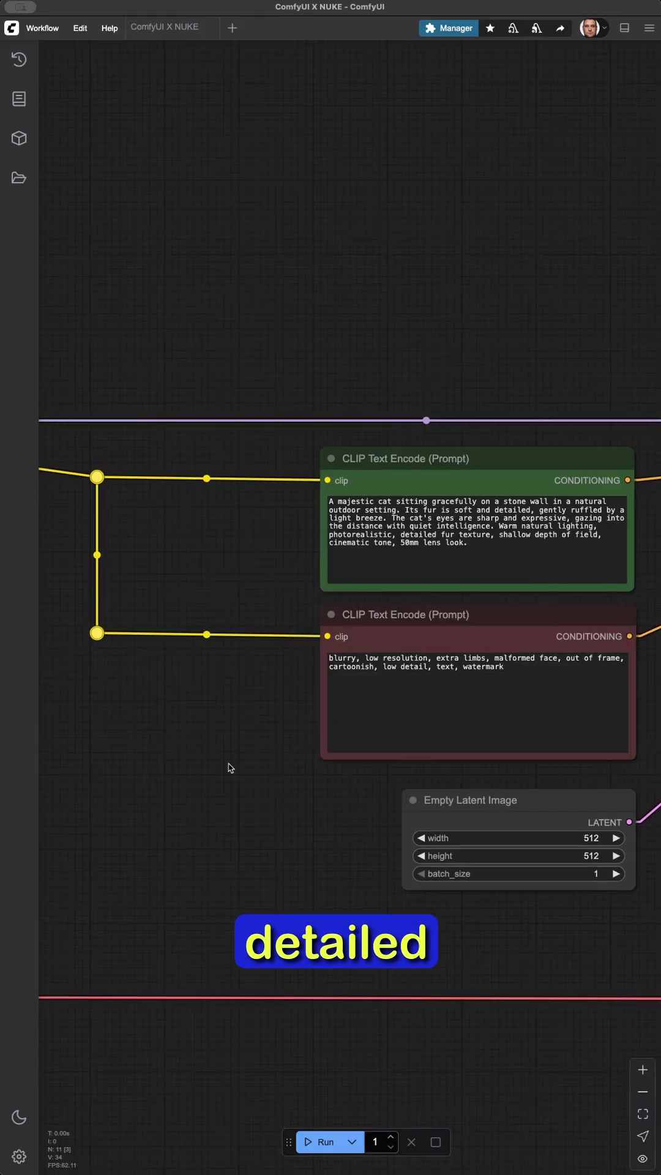
scroll(501, 423, "down", 2)
scroll(500, 423, "down", 2)
scroll(501, 422, "down", 2)
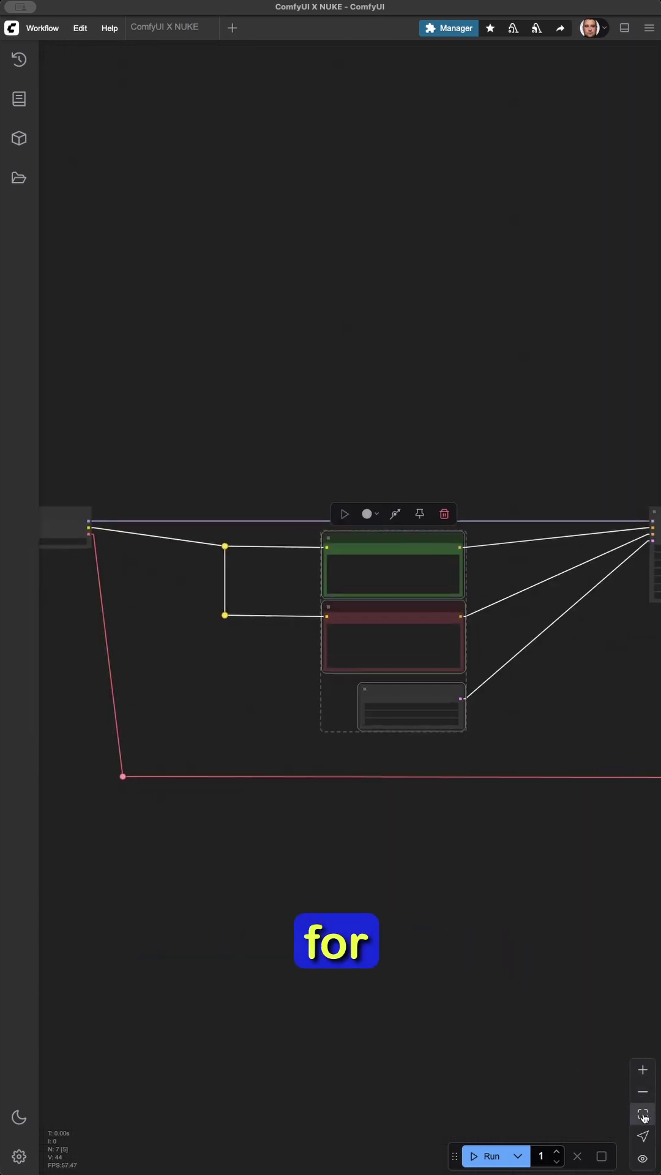
- Open the Custom Nodes Manager from the Manager menu to browse available custom nodes
left_click(644, 1117)
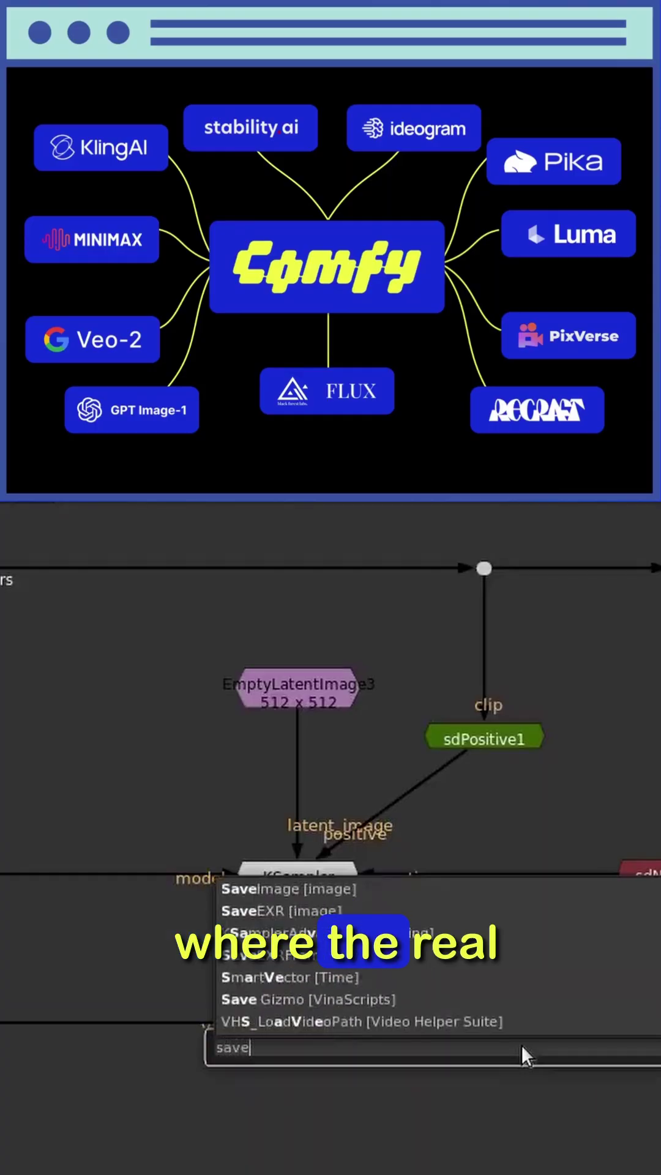
type("exr")
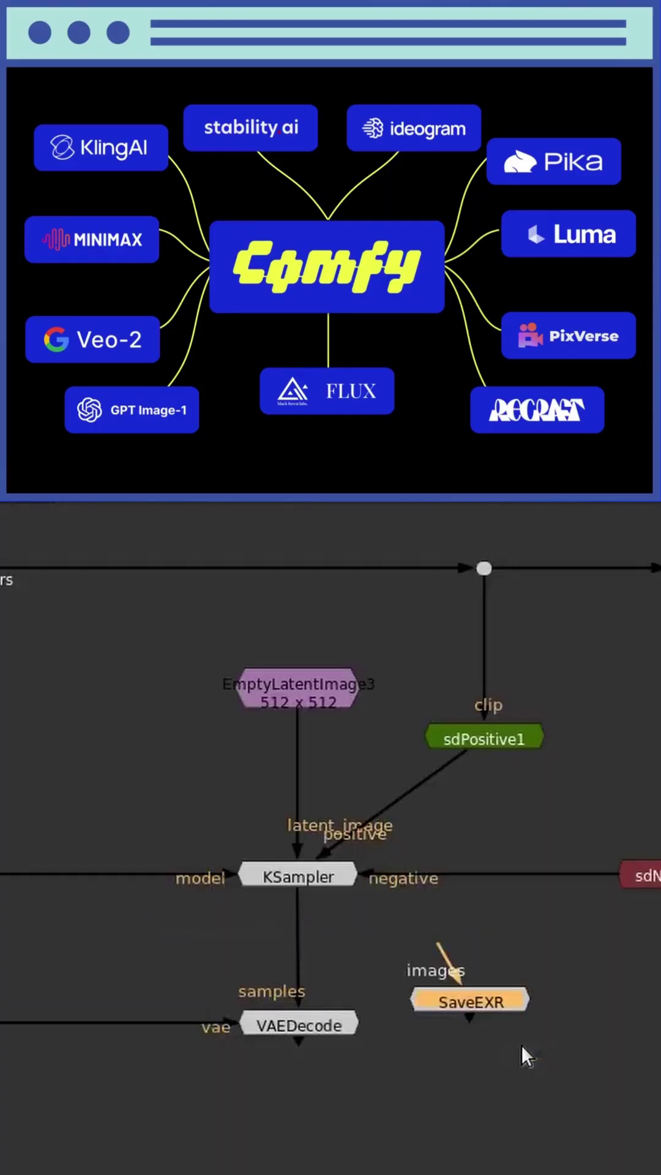
- Position the SaveEXR node under VAEDecode and add a QueuePrompt node beneath it
left_click_drag(418, 1001, 320, 1041)
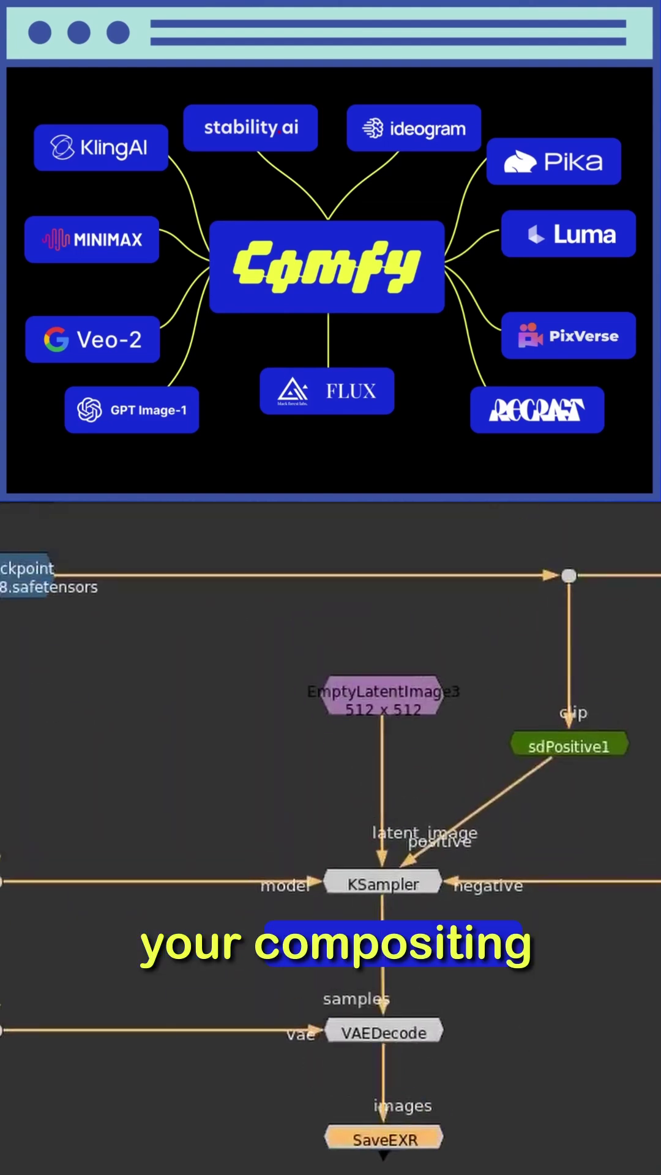
type("queue")
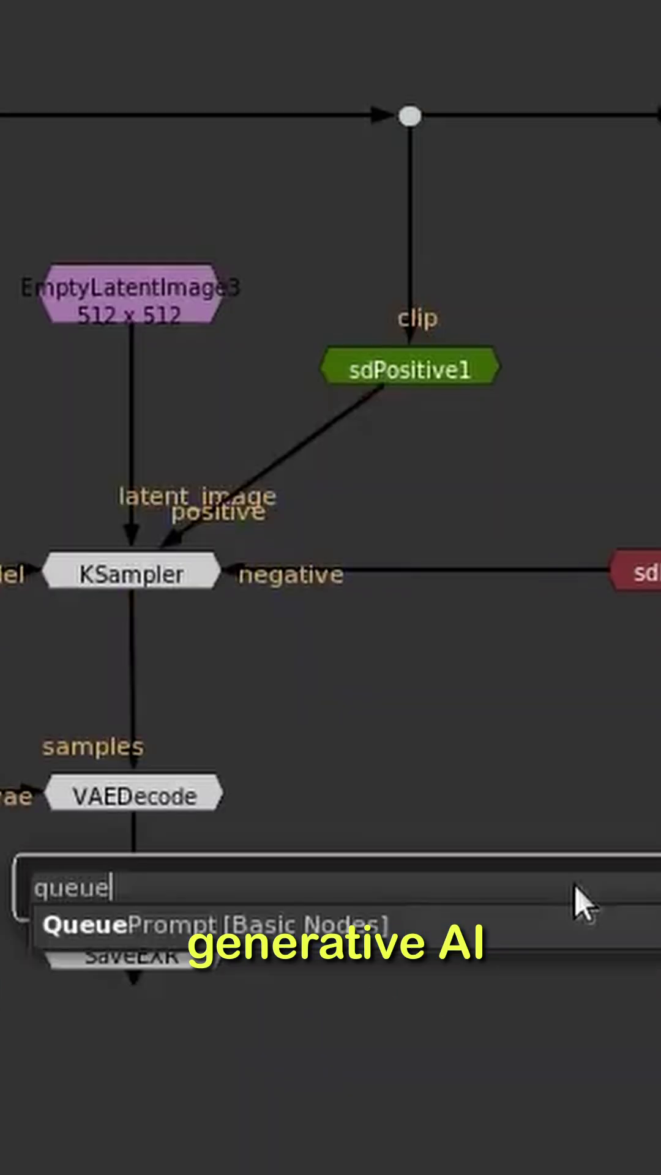
key("Return")
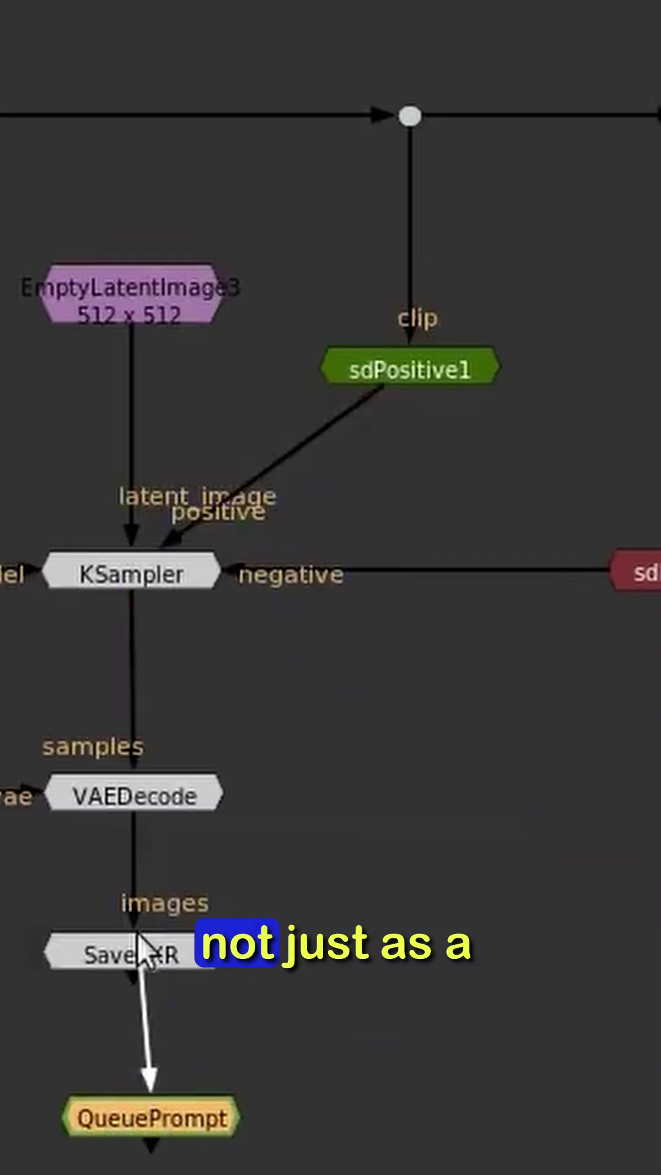